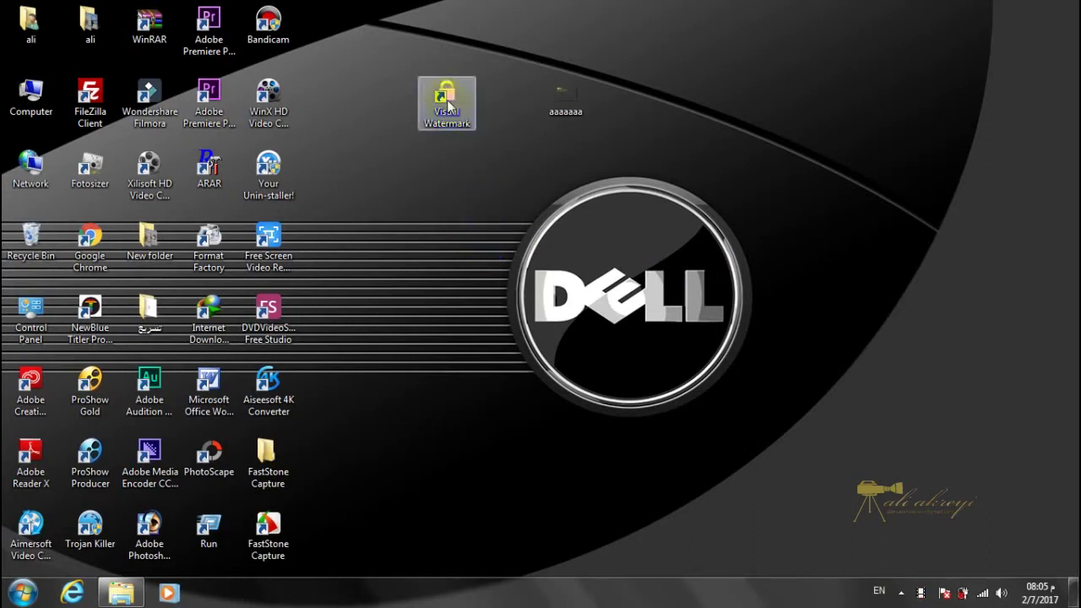
left_click_drag(446, 101, 446, 174)
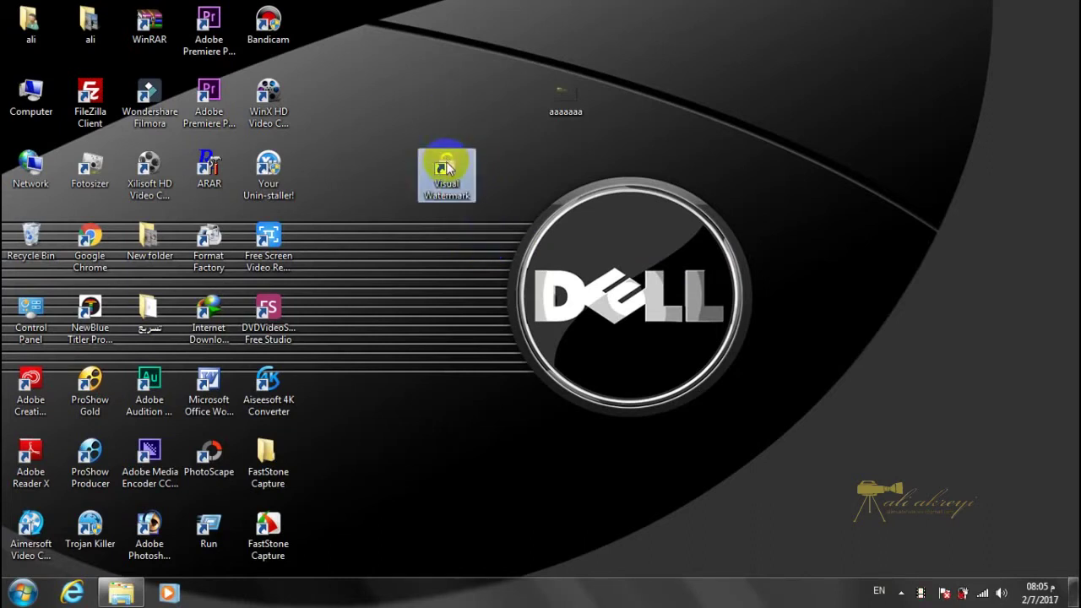
left_click(450, 173)
left_click_drag(450, 173, 465, 144)
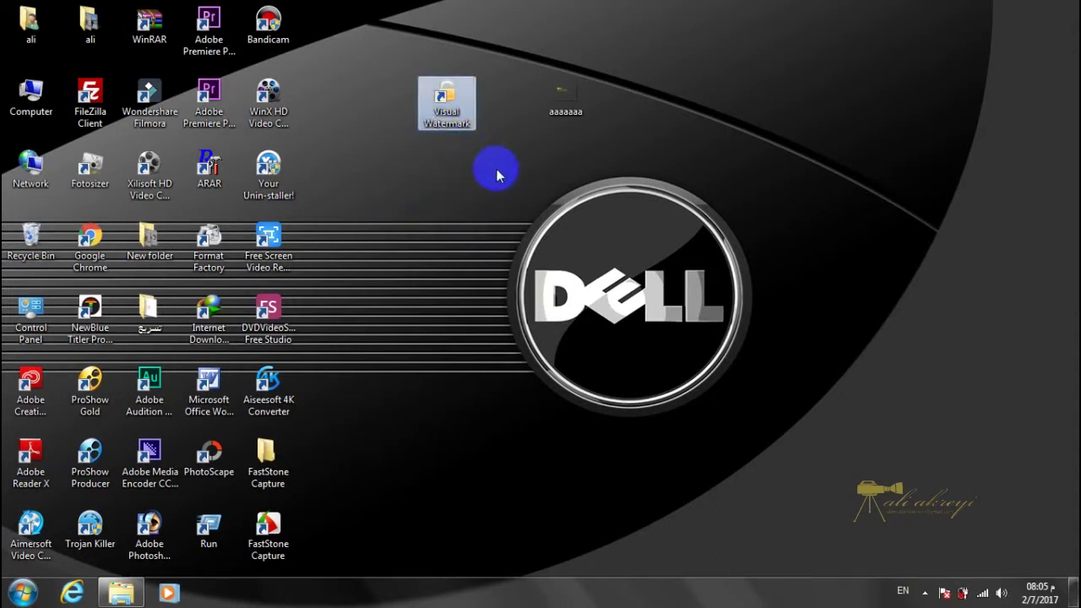
Step: View the logo image aaaaaaa from the desktop, then close the viewer
double_click(567, 126)
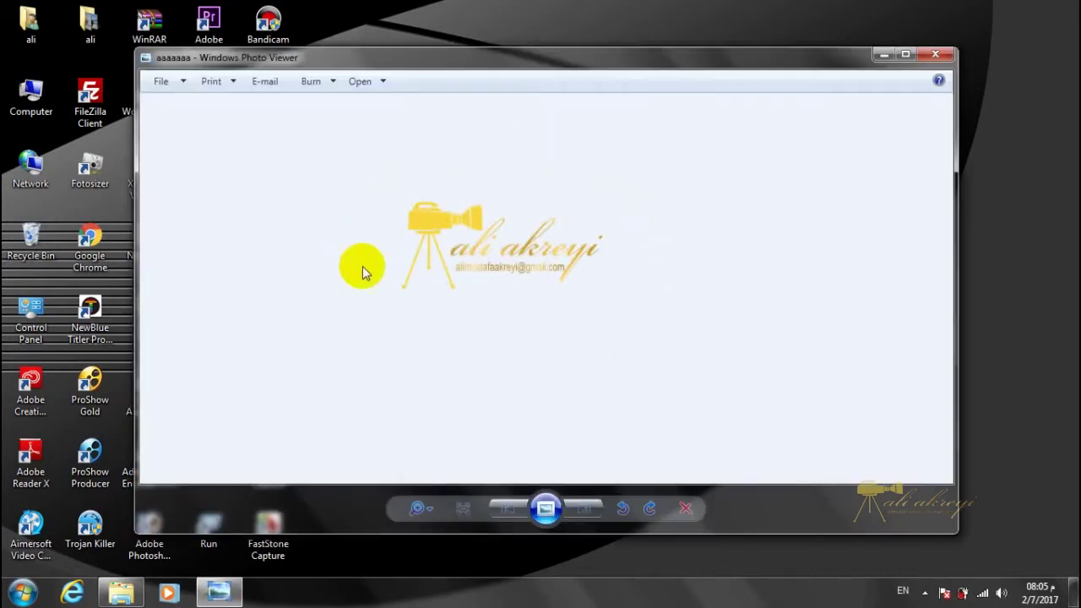
left_click(939, 57)
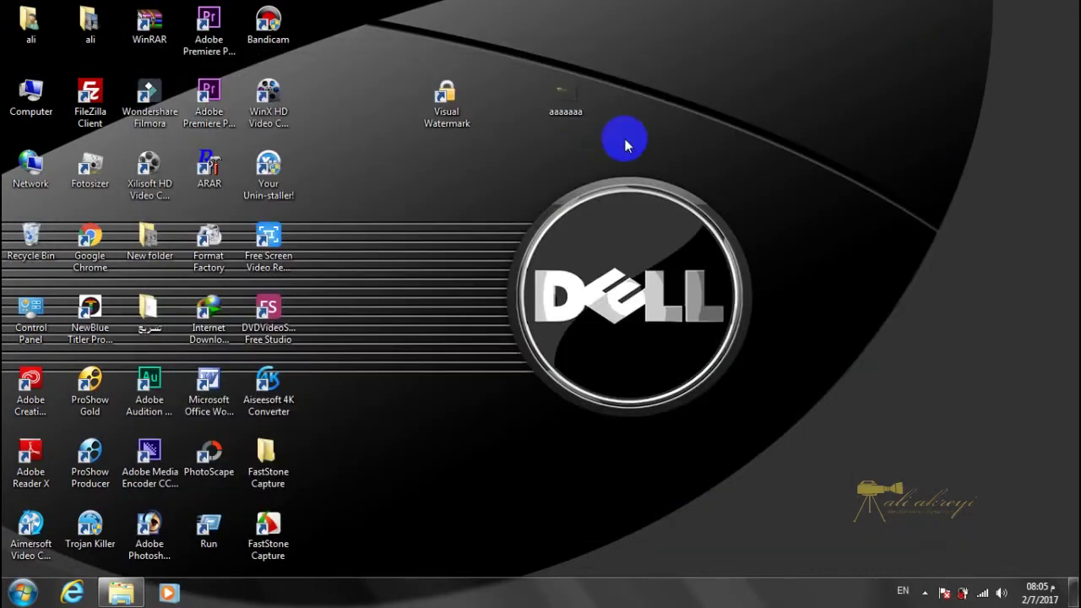
Step: Rearrange the aaaaaaa image and the Visual Watermark shortcut in the free area of the desktop
left_click_drag(564, 98, 739, 91)
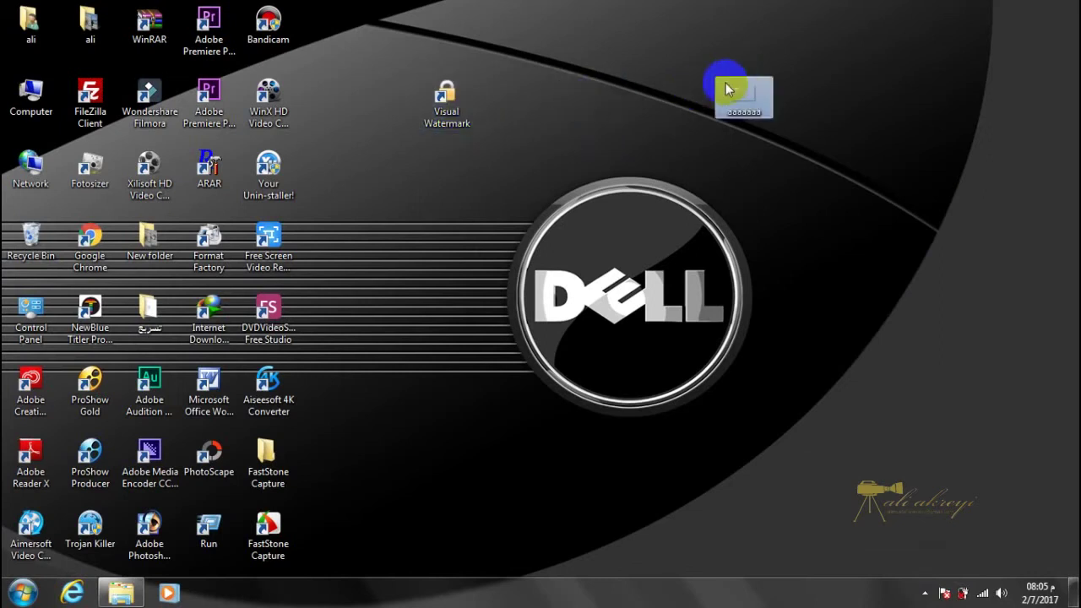
left_click(446, 105)
left_click_drag(484, 131, 583, 173)
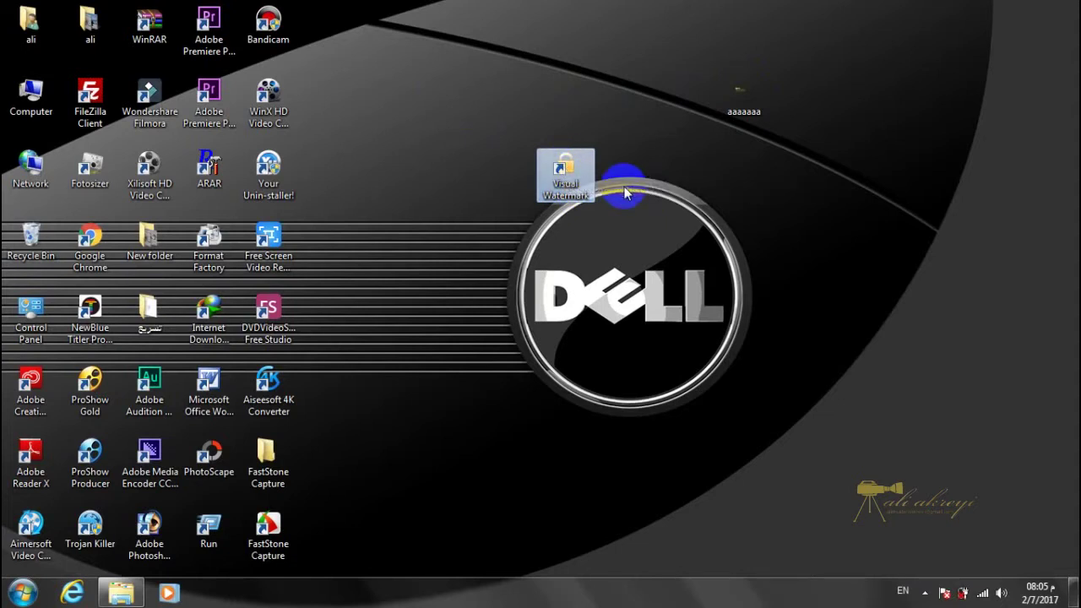
Step: Launch Visual Watermark from its desktop shortcut and shift its window toward the middle of the desktop
double_click(561, 171)
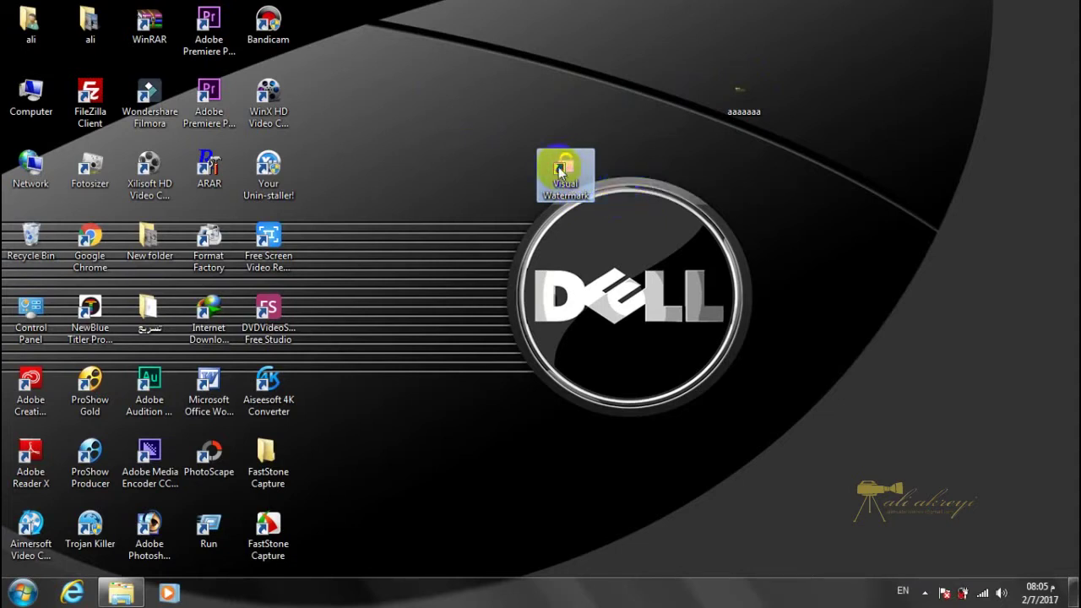
right_click(790, 216)
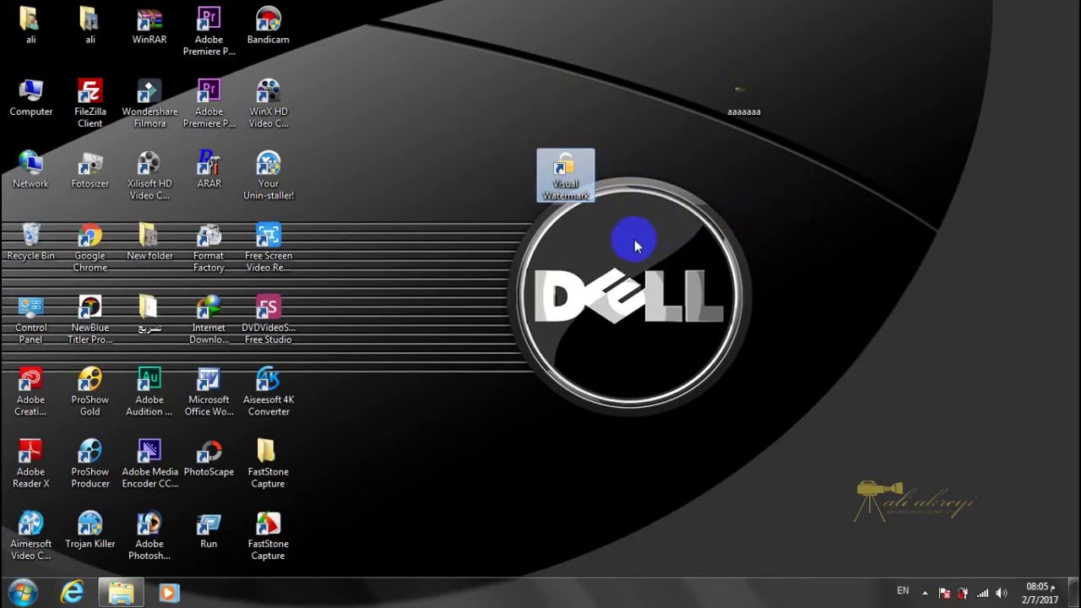
double_click(572, 174)
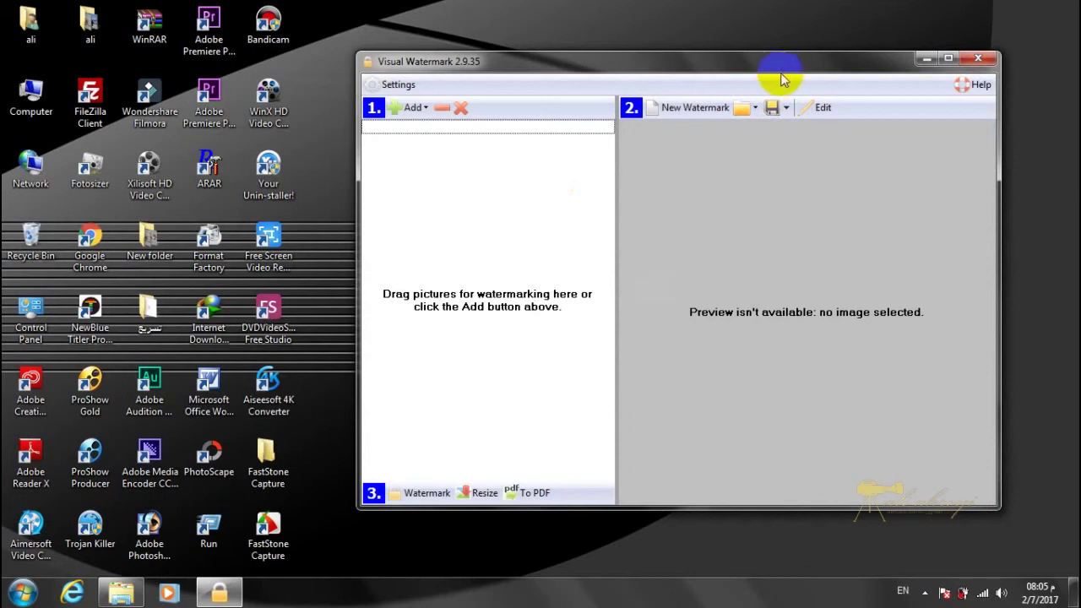
left_click_drag(782, 73, 695, 73)
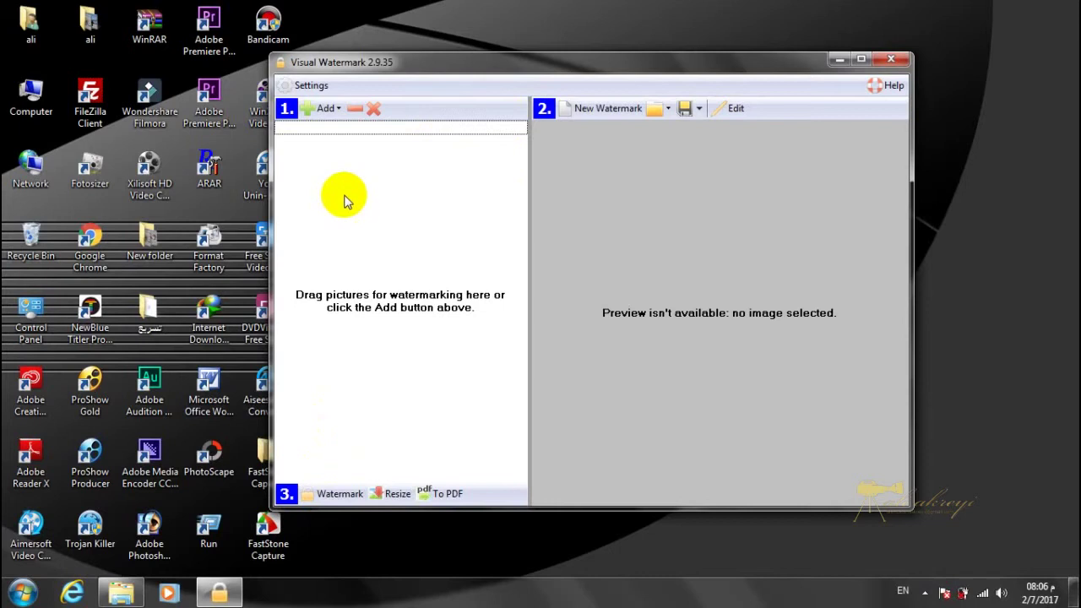
Step: Add all the images in the desktop's New folder to the list of pictures for watermarking
left_click(325, 109)
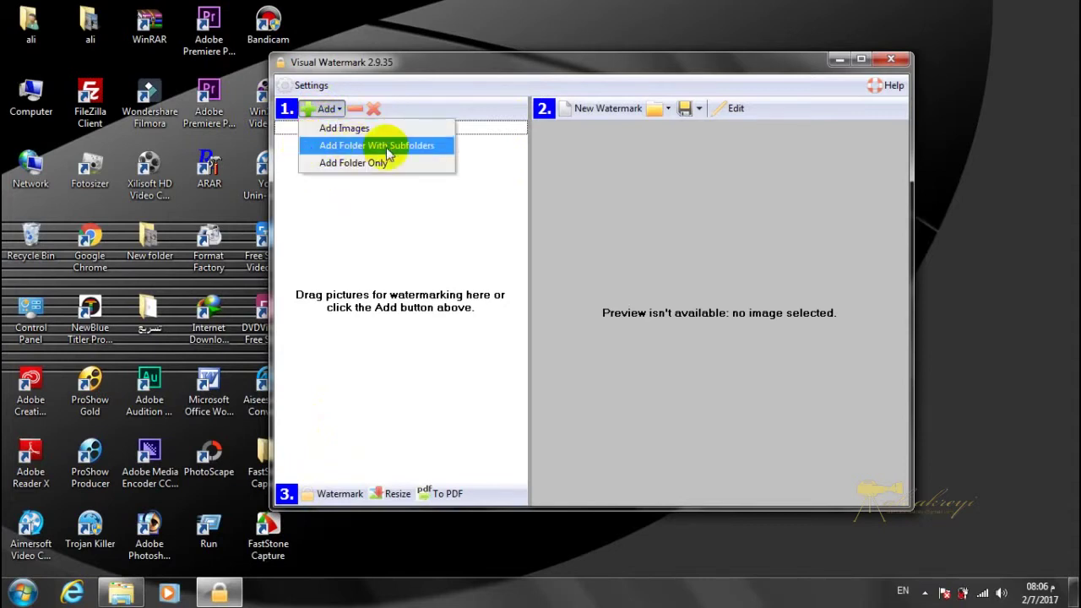
left_click(348, 132)
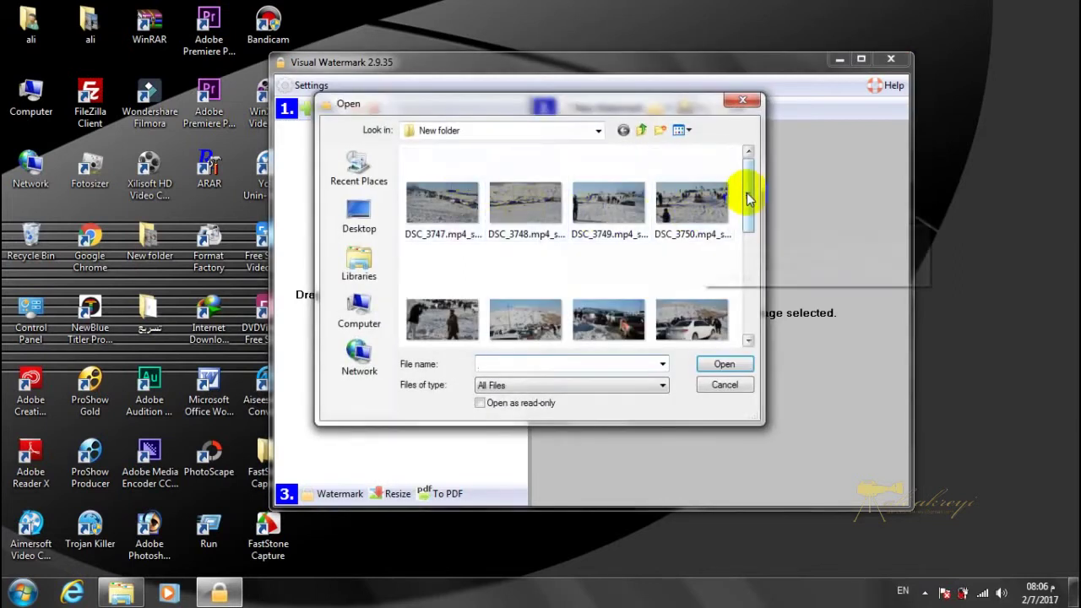
scroll(745, 192, "down", 1)
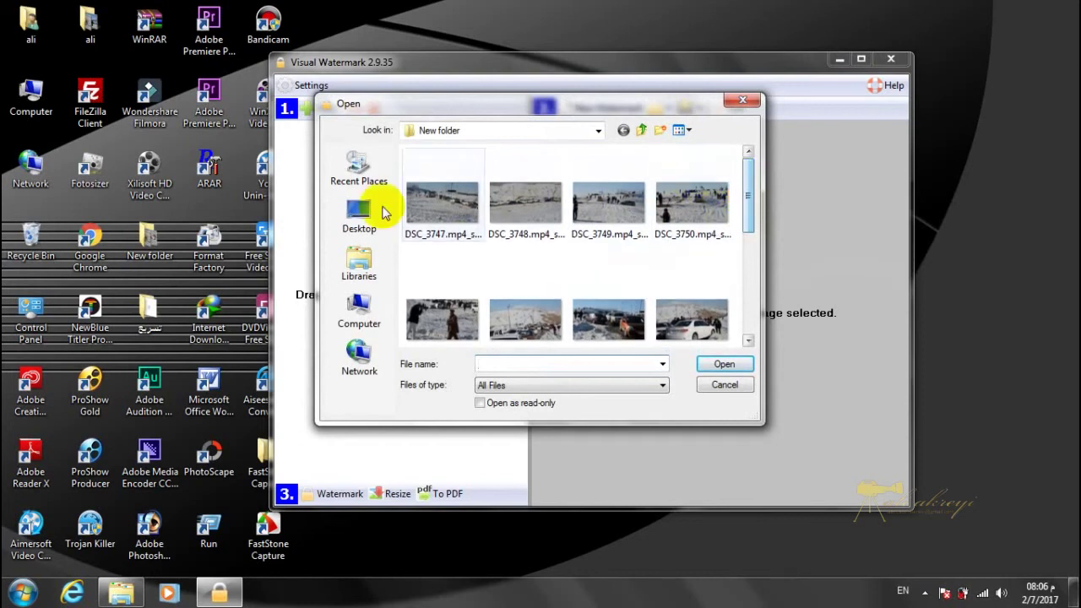
left_click(357, 207)
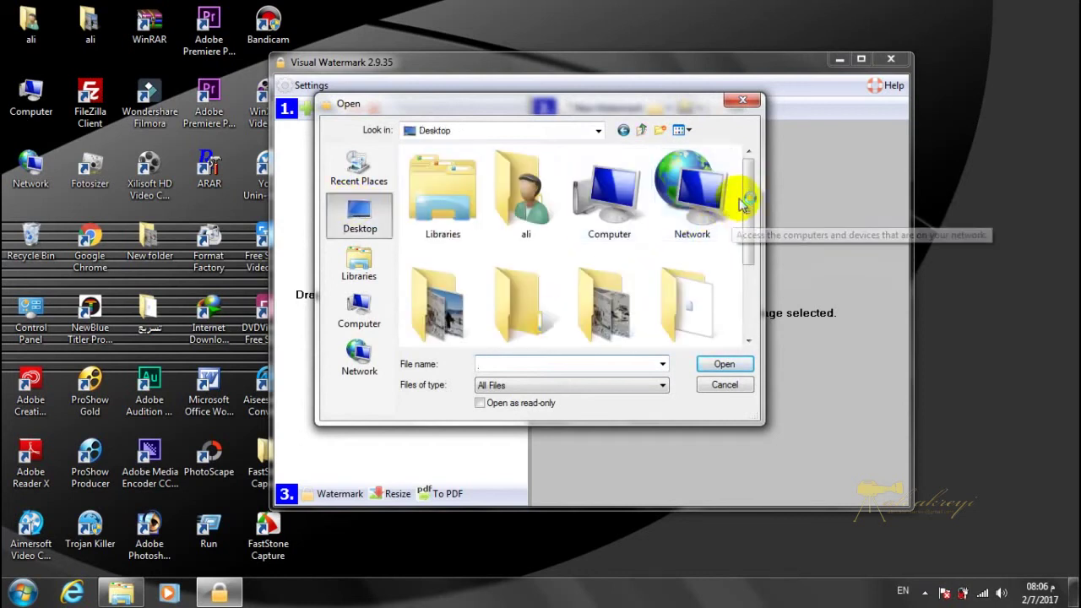
left_click_drag(748, 181, 747, 209)
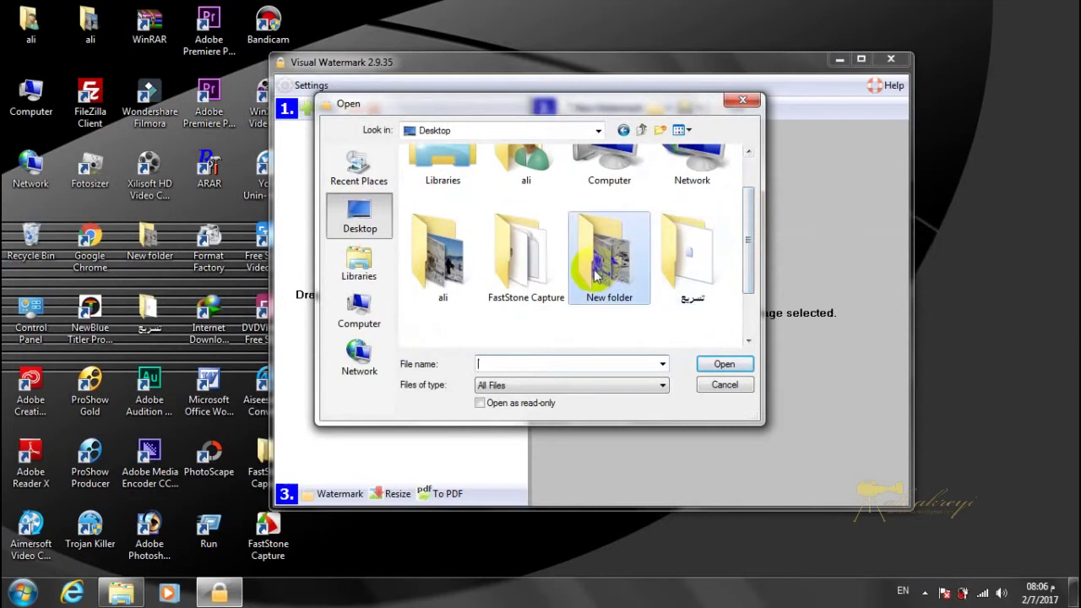
left_click(614, 267)
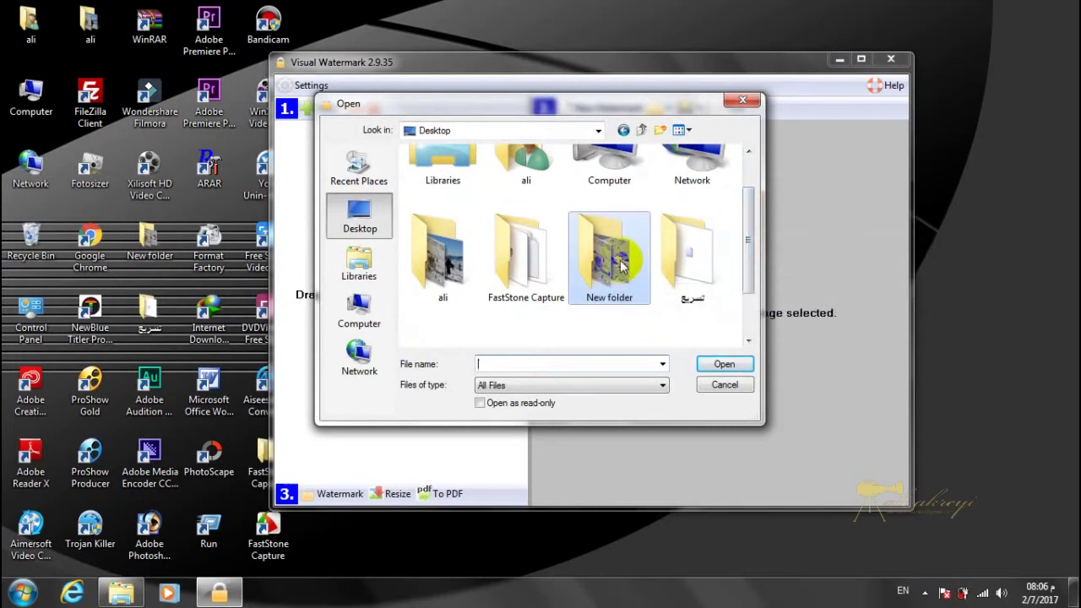
double_click(614, 267)
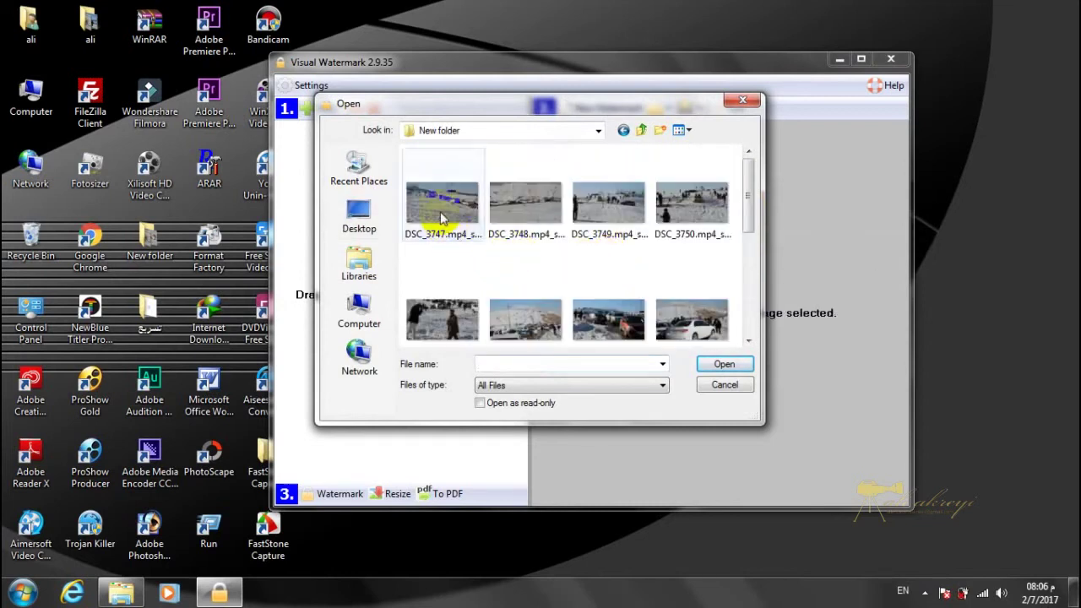
left_click(440, 217)
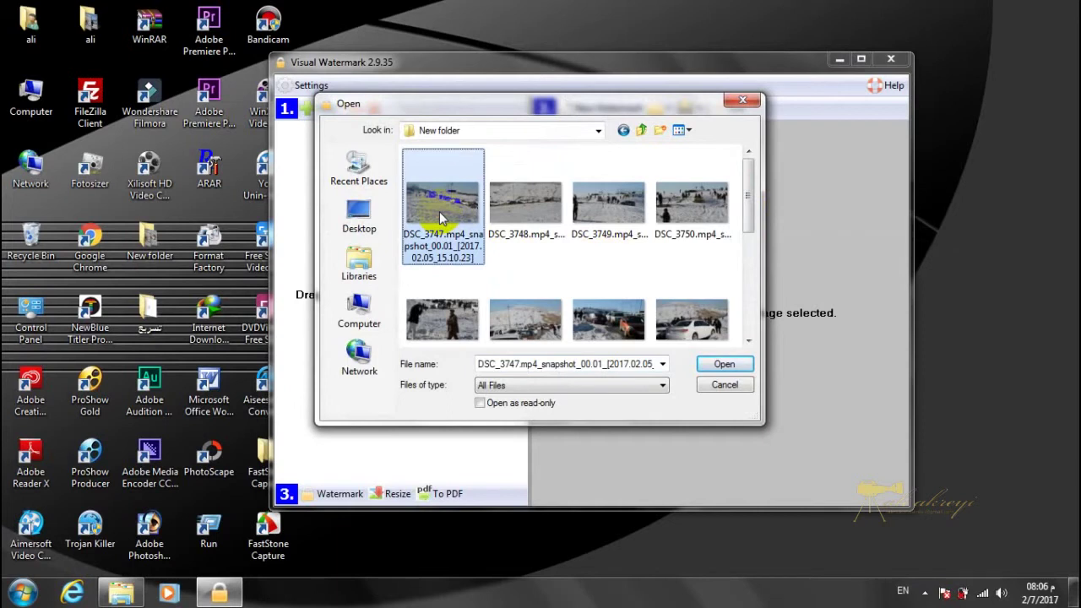
key("ctrl+a")
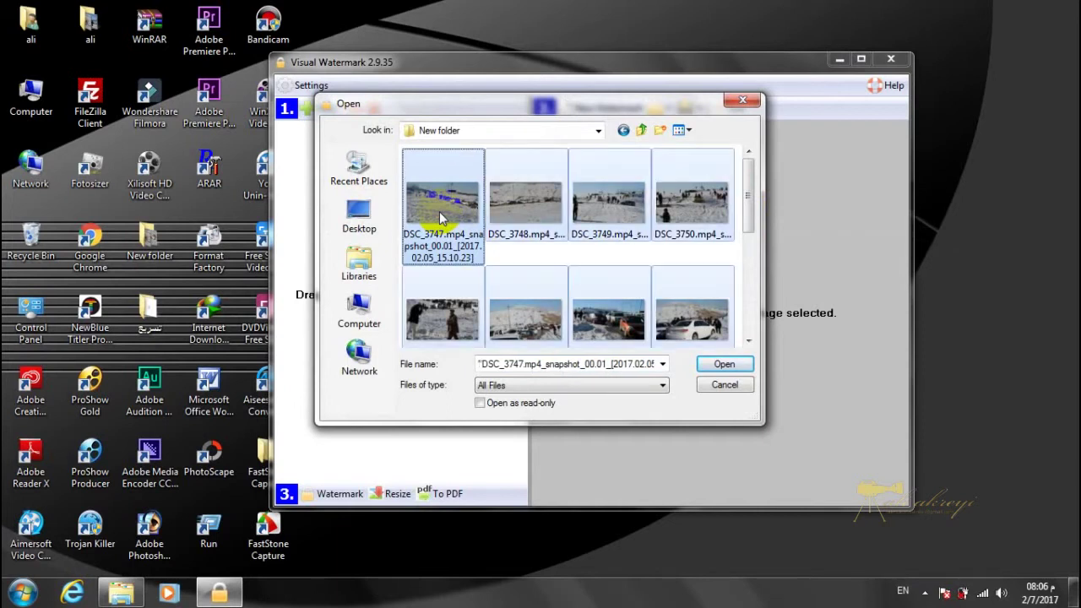
left_click(728, 367)
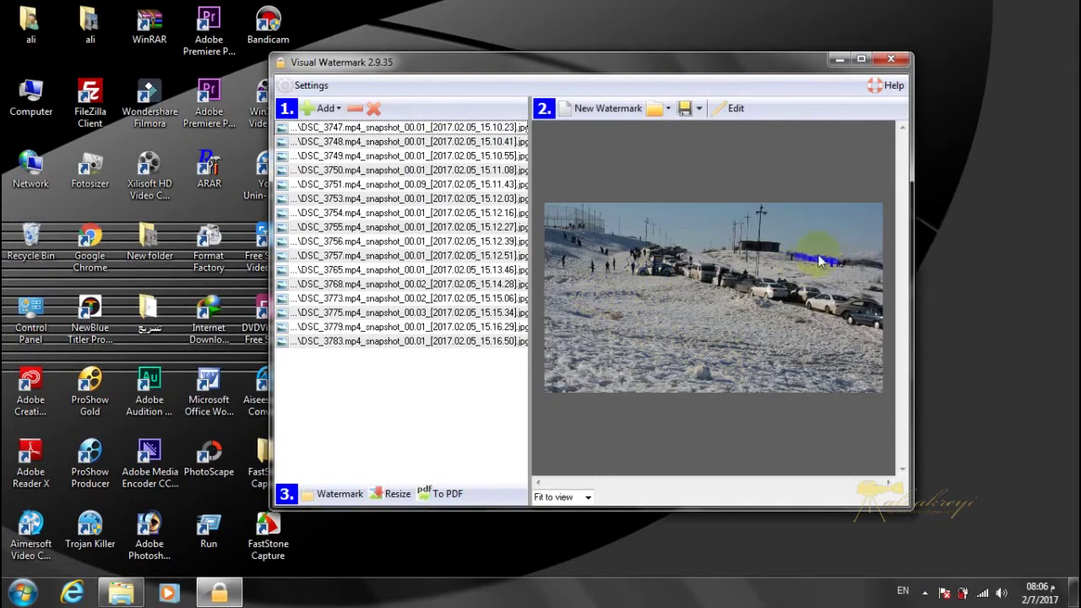
Step: Preview several of the added photos from DSC_3747 through DSC_3755
left_click(397, 127)
left_click(405, 170)
left_click(410, 184)
left_click(413, 212)
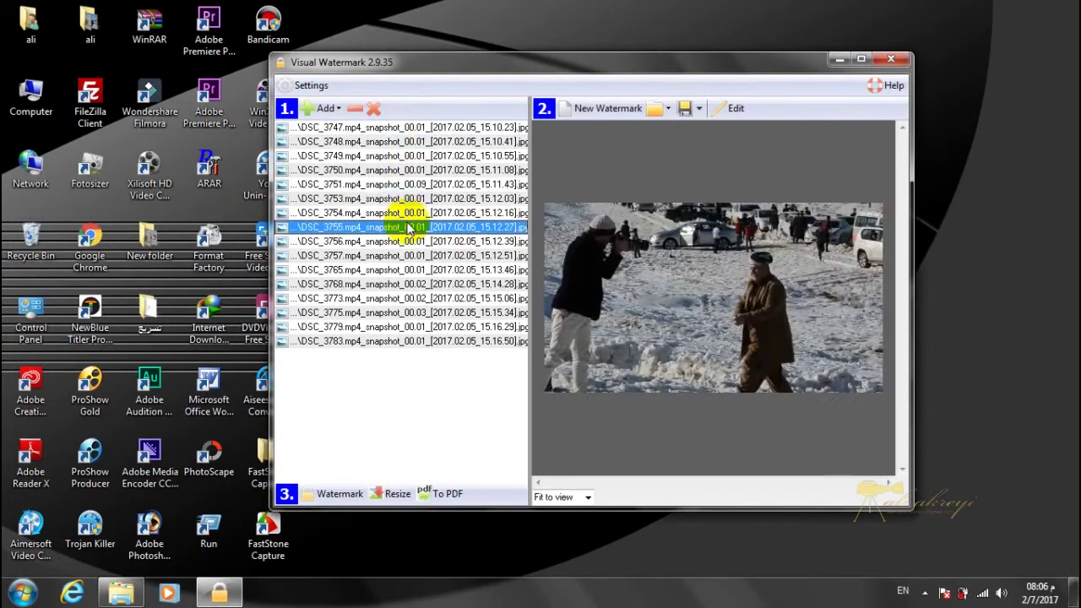
left_click(414, 227)
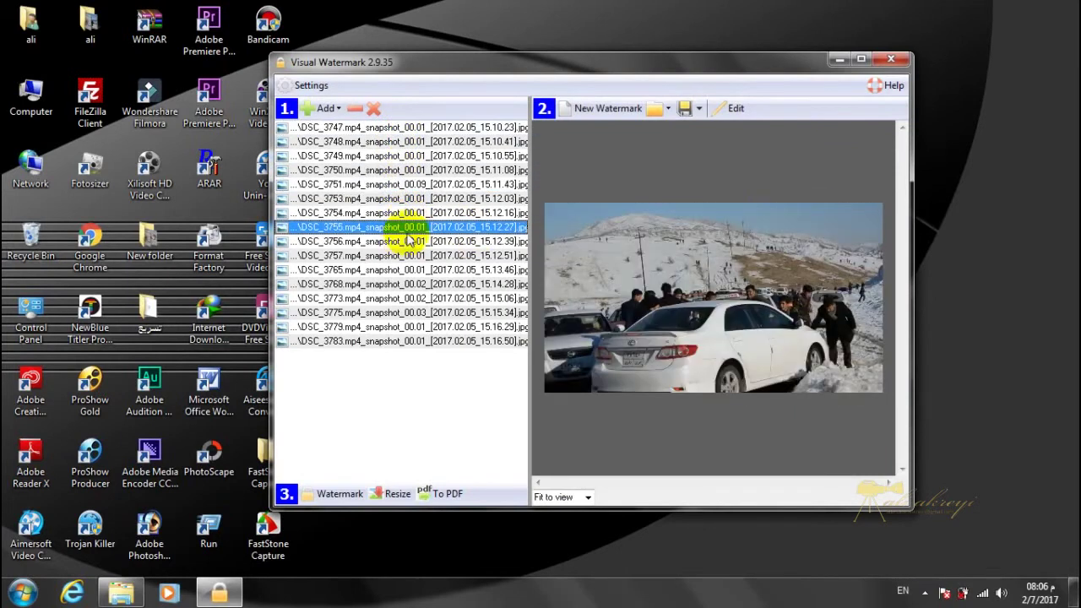
Step: Create a new watermark and add the picture aaaaaaa from the desktop as its item
left_click(593, 115)
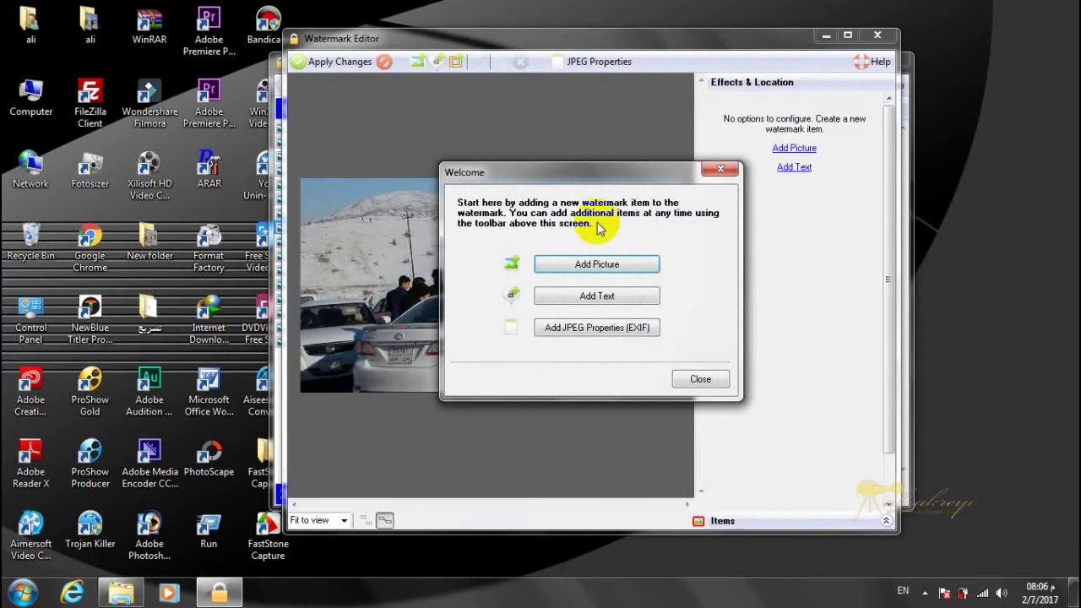
left_click_drag(638, 183, 627, 107)
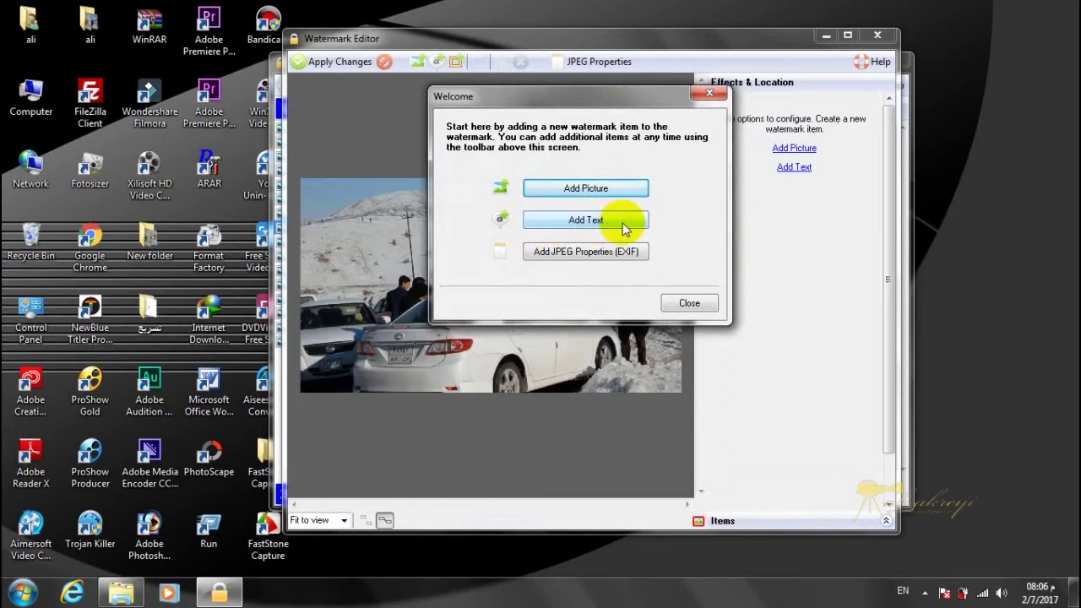
left_click(575, 191)
left_click(722, 283)
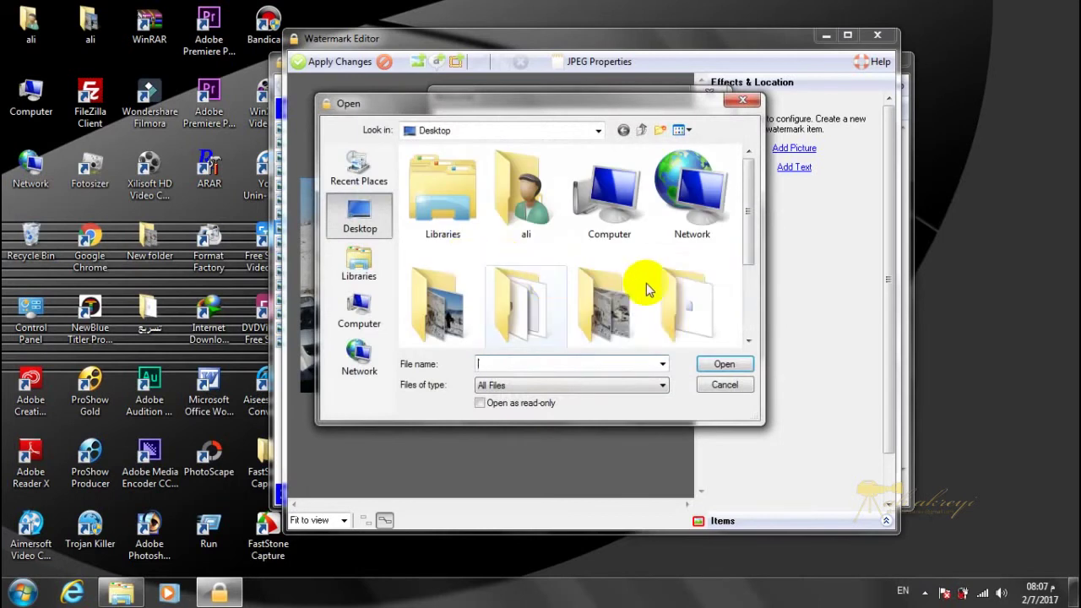
left_click_drag(747, 197, 748, 279)
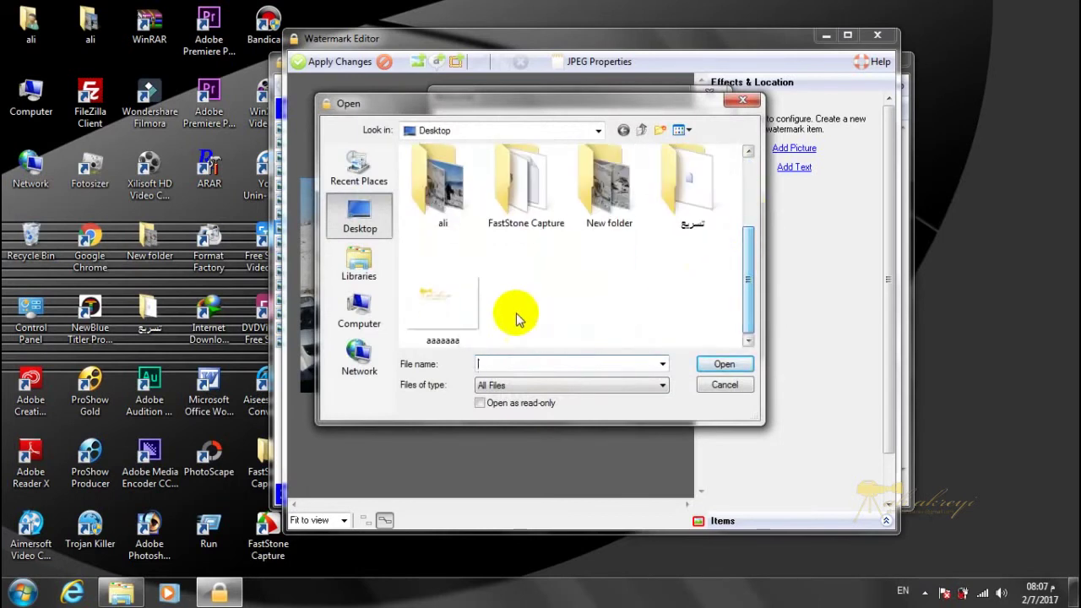
left_click(442, 299)
left_click(722, 364)
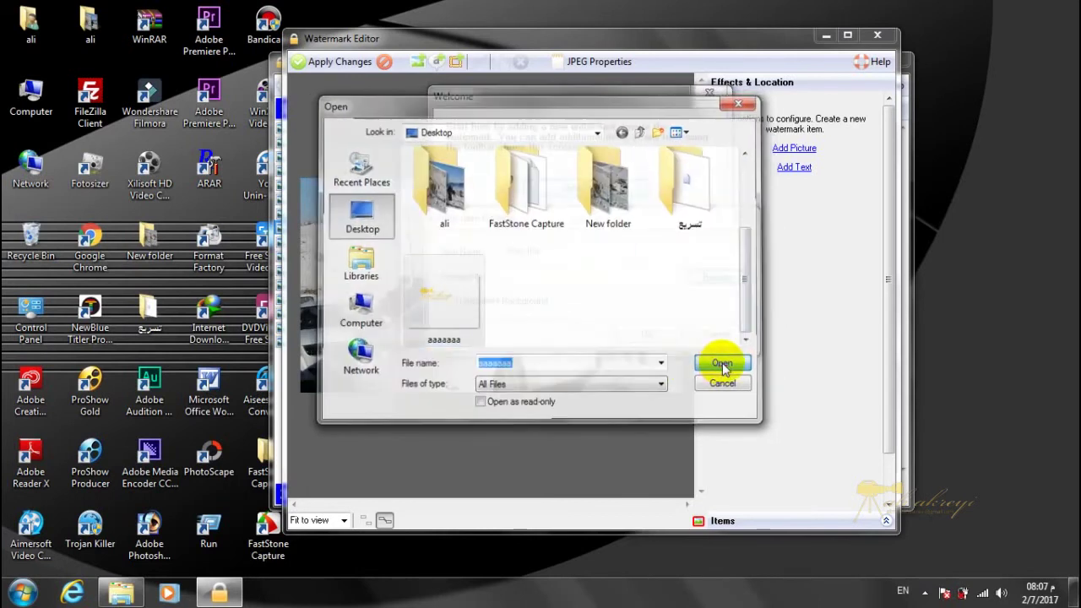
left_click(647, 336)
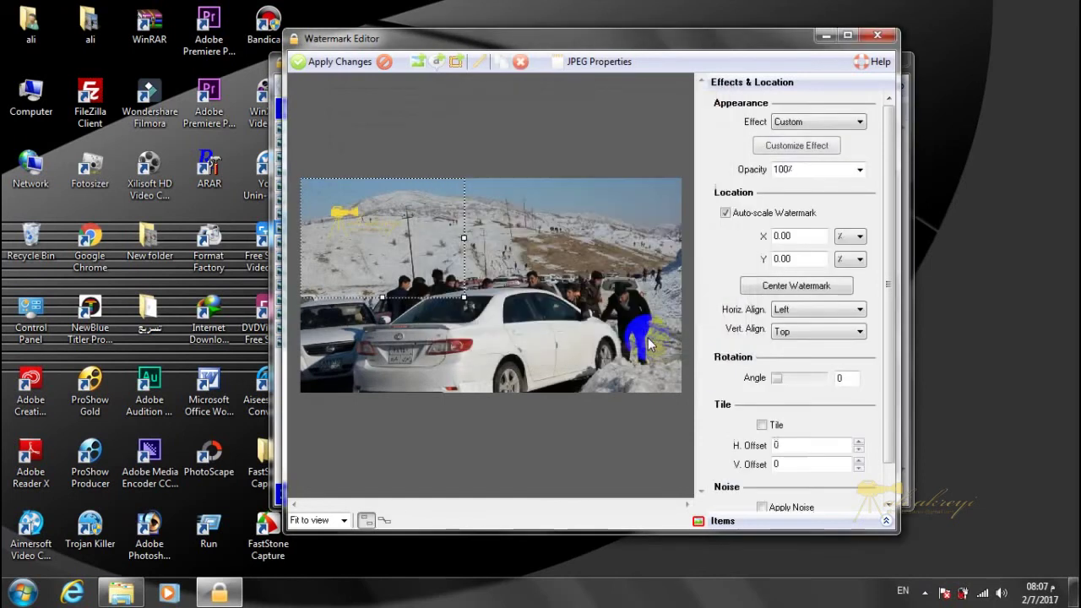
Step: Enlarge the logo watermark, place it near the photo's centre at about X 3.96 %, Y 2.55 %, and apply the changes
left_click_drag(415, 240, 525, 244)
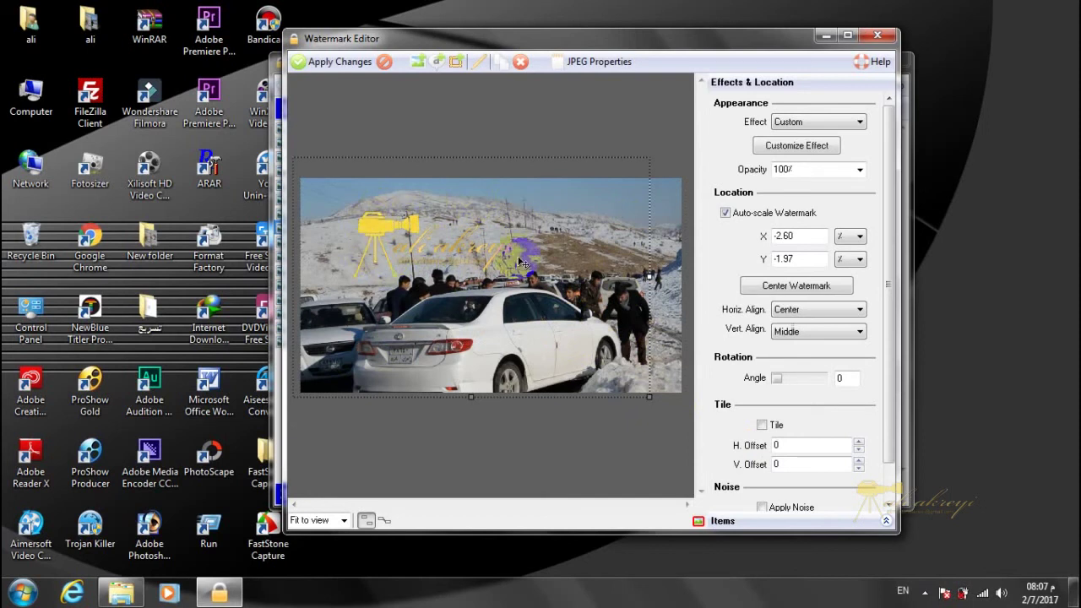
left_click_drag(448, 255, 499, 288)
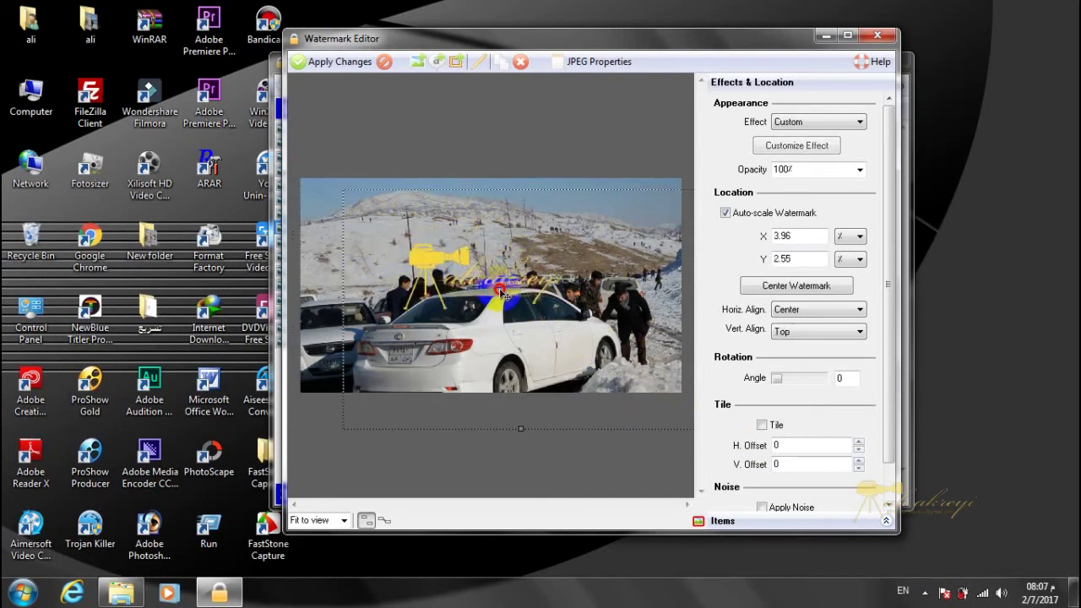
left_click(328, 66)
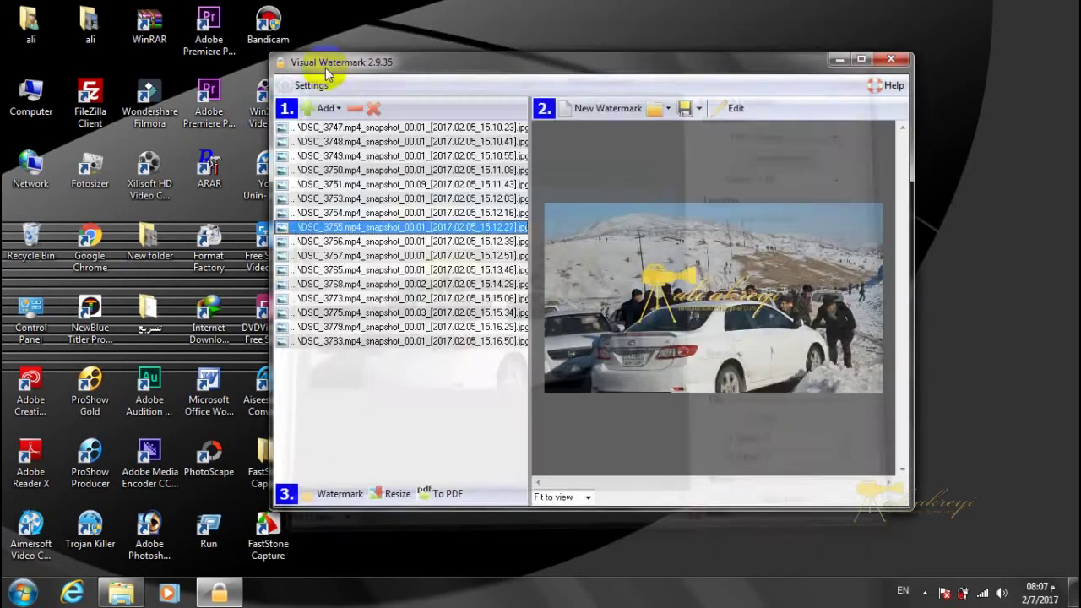
Step: Check the watermark's placement on several photos in the list, from DSC_3747 through DSC_3768
left_click(409, 128)
left_click(412, 141)
left_click(422, 170)
left_click(438, 213)
left_click(443, 255)
left_click(448, 284)
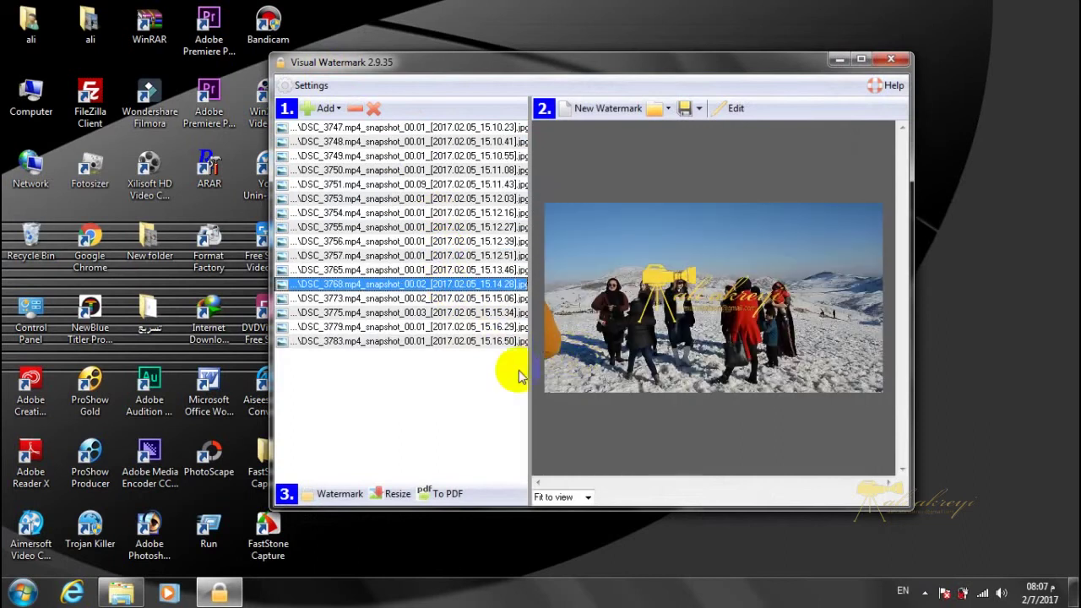
Step: Watermark the listed photos, placing the modified images in a new desktop folder named bakrman
left_click(330, 502)
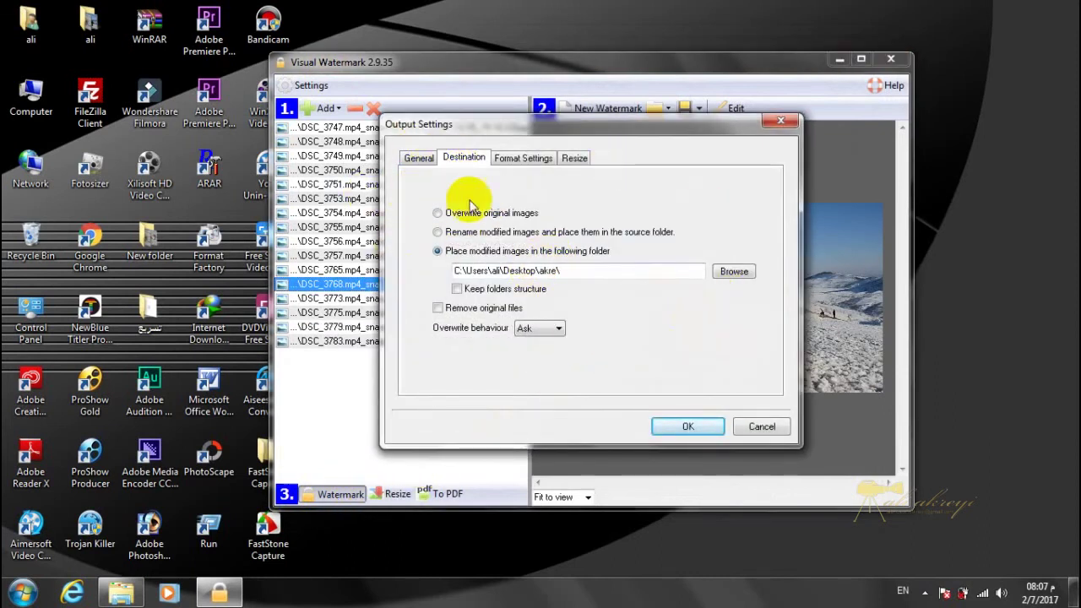
left_click(735, 274)
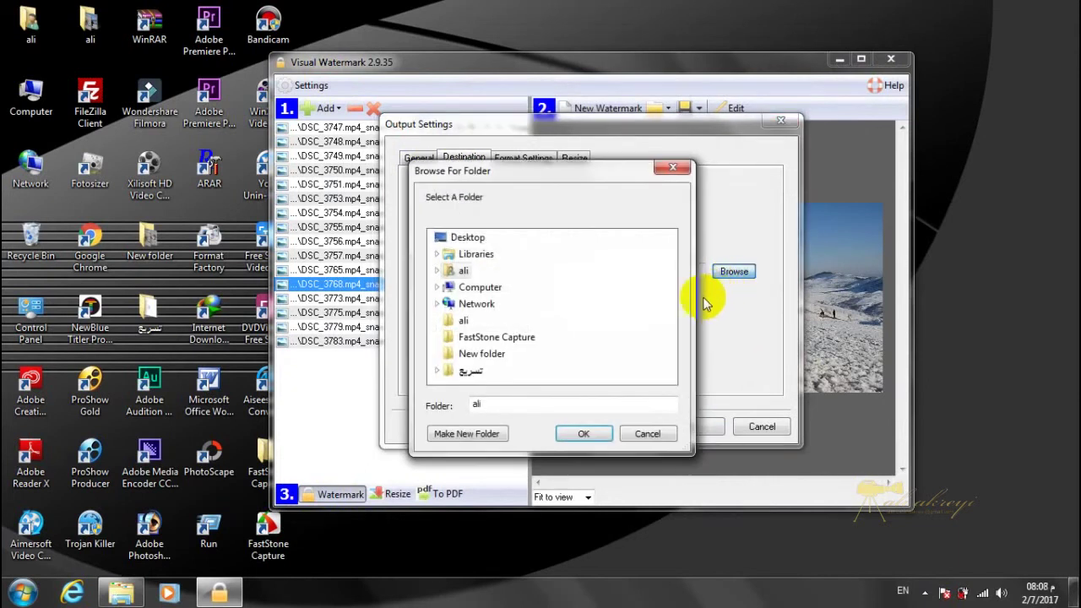
left_click(478, 238)
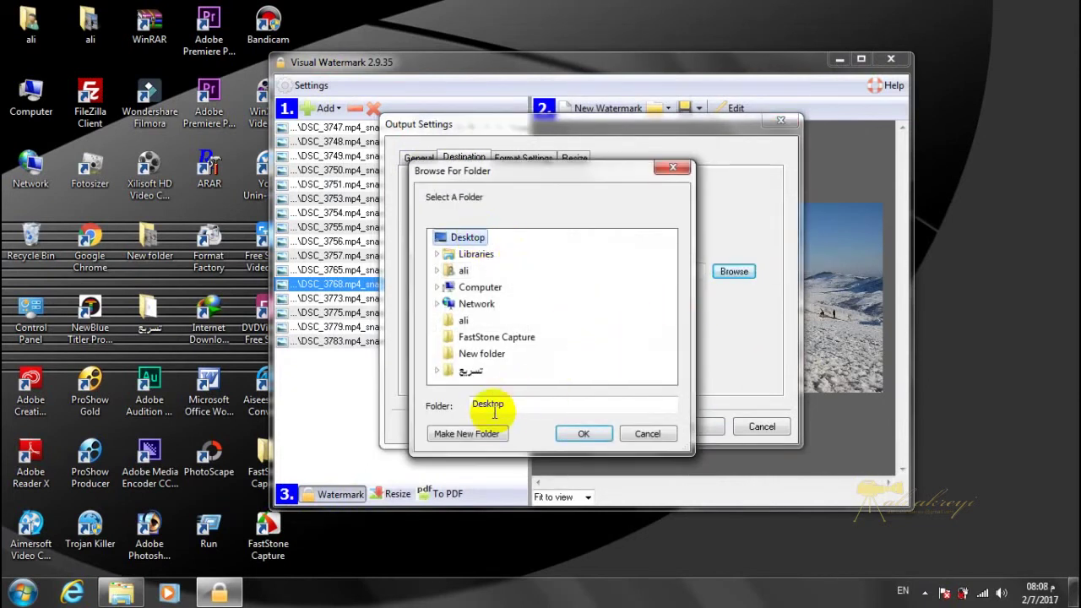
left_click(457, 434)
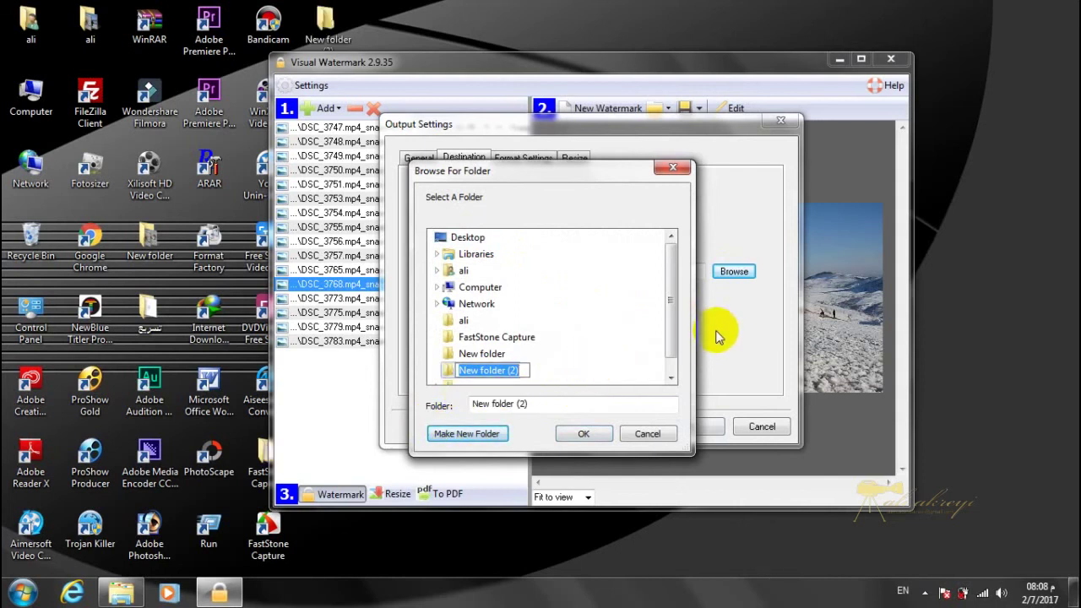
type("bakrman")
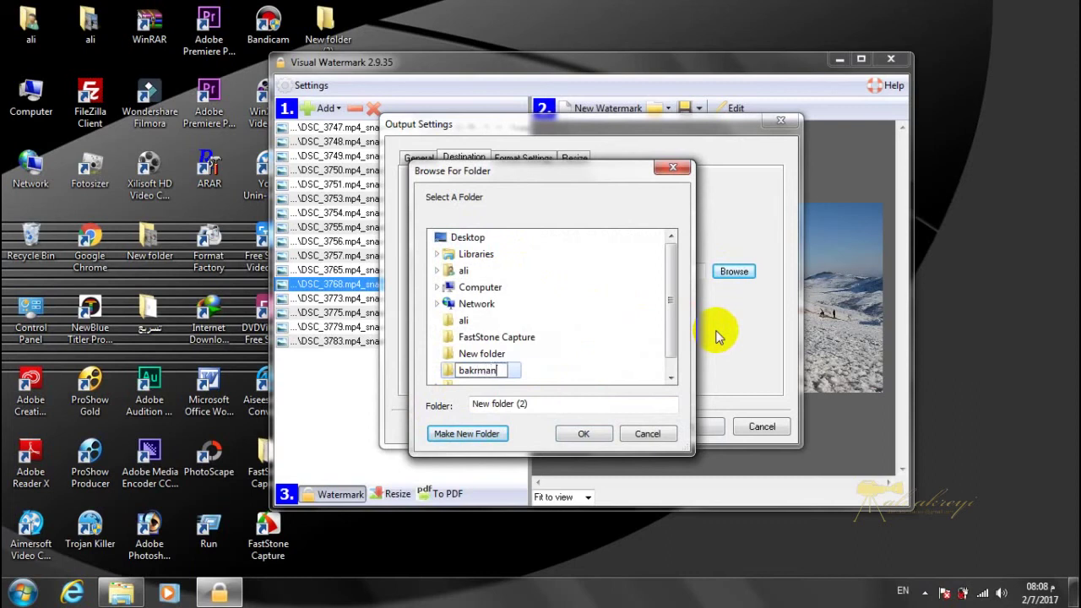
left_click(446, 372)
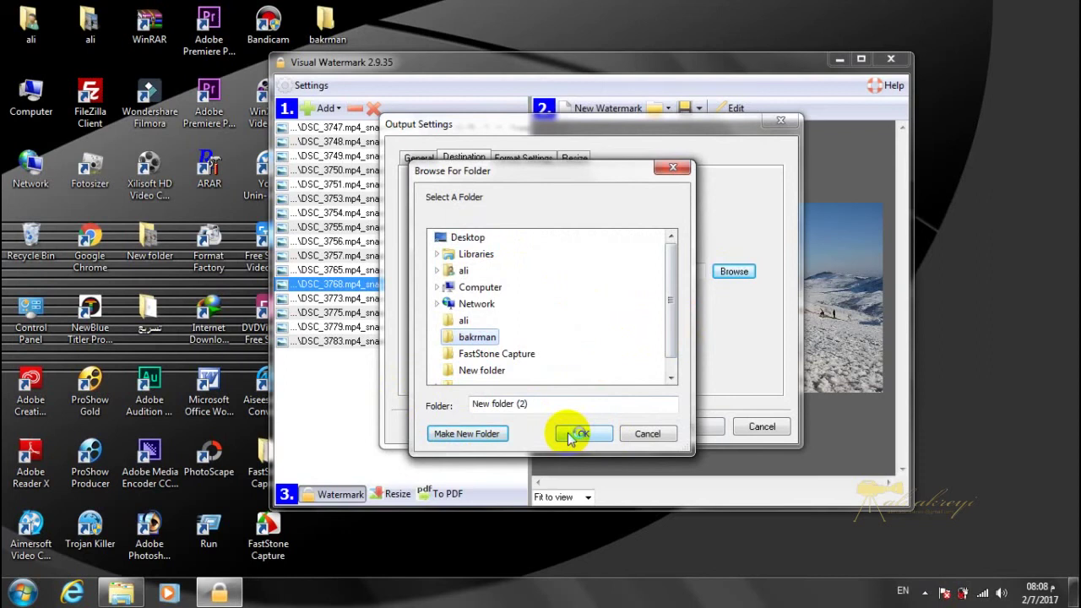
left_click(569, 434)
left_click(691, 427)
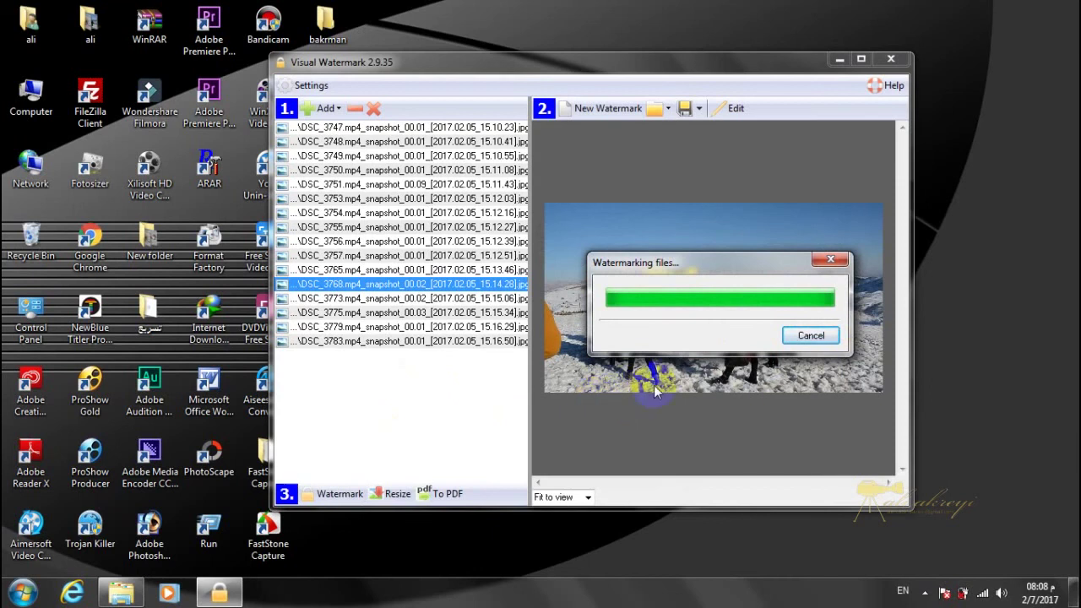
Step: Close Visual Watermark and move the bakrman folder to an empty area of the desktop
left_click(886, 59)
left_click(617, 350)
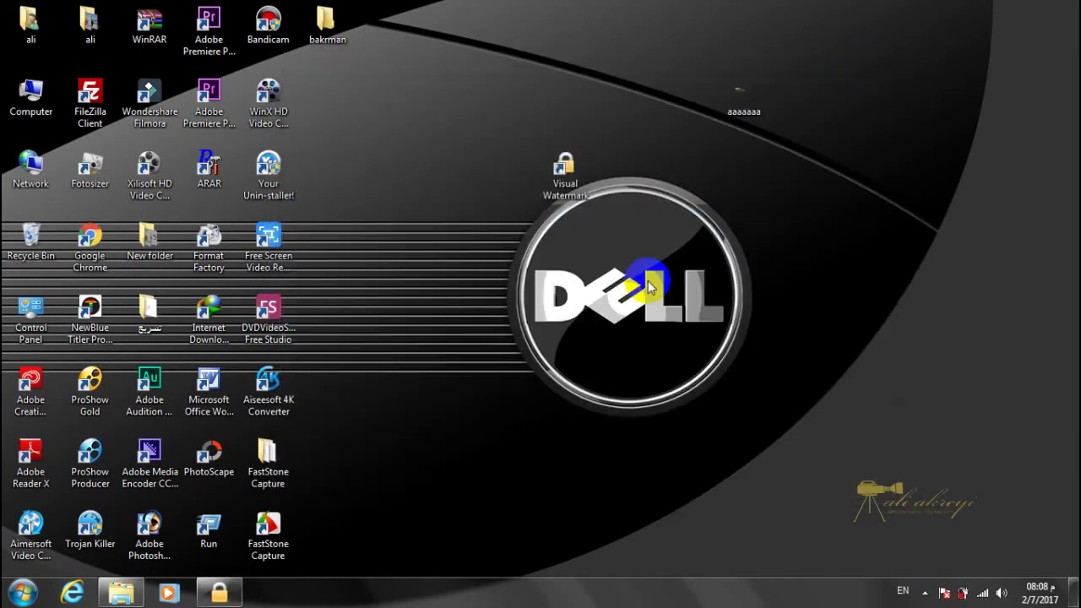
left_click_drag(326, 21, 863, 235)
Step: Open the bakrman folder, check the watermark on photos DSC_3747 through DSC_3755, and close the photo viewer and folder
double_click(862, 235)
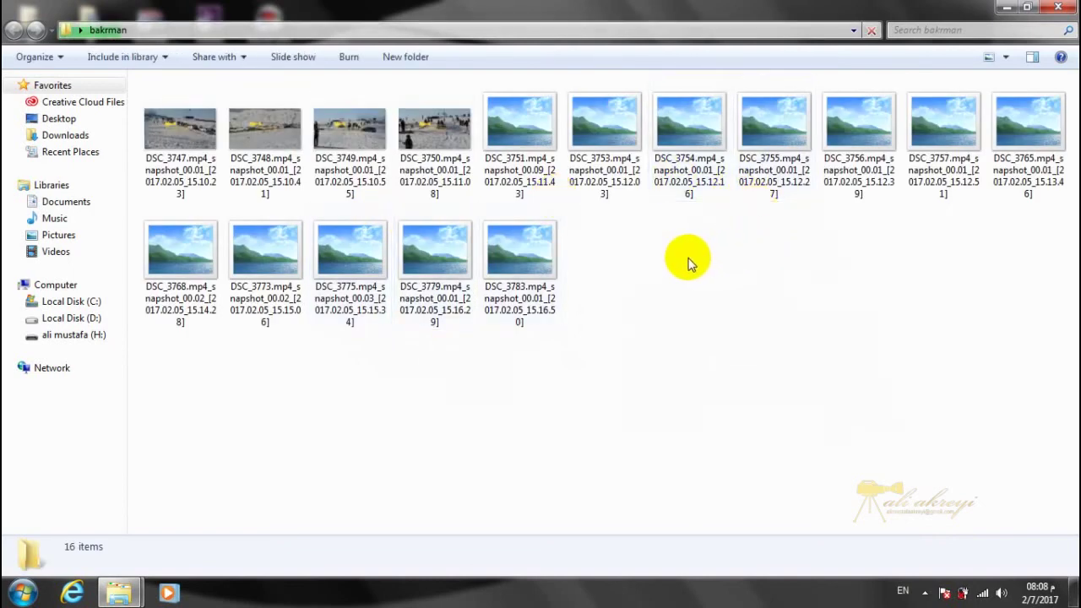
left_click(167, 169)
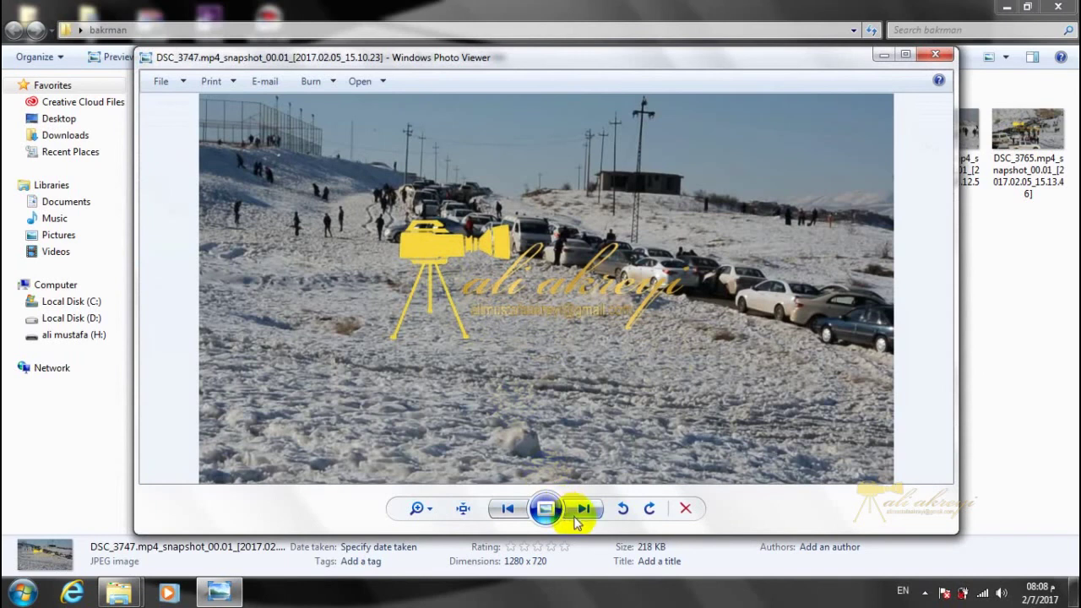
left_click(583, 508)
left_click(584, 509)
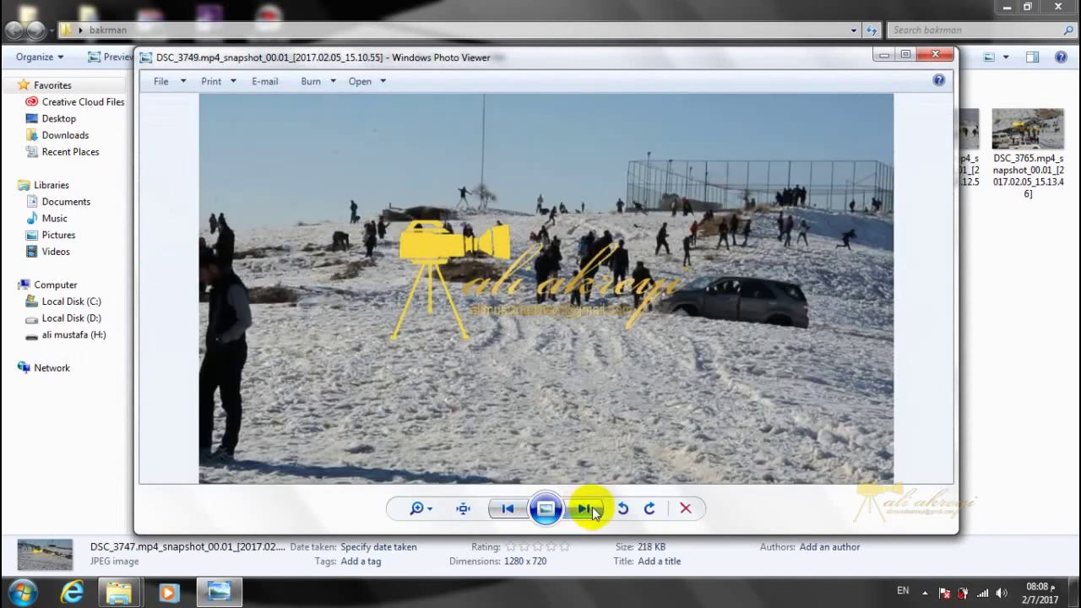
left_click(587, 510)
left_click(587, 509)
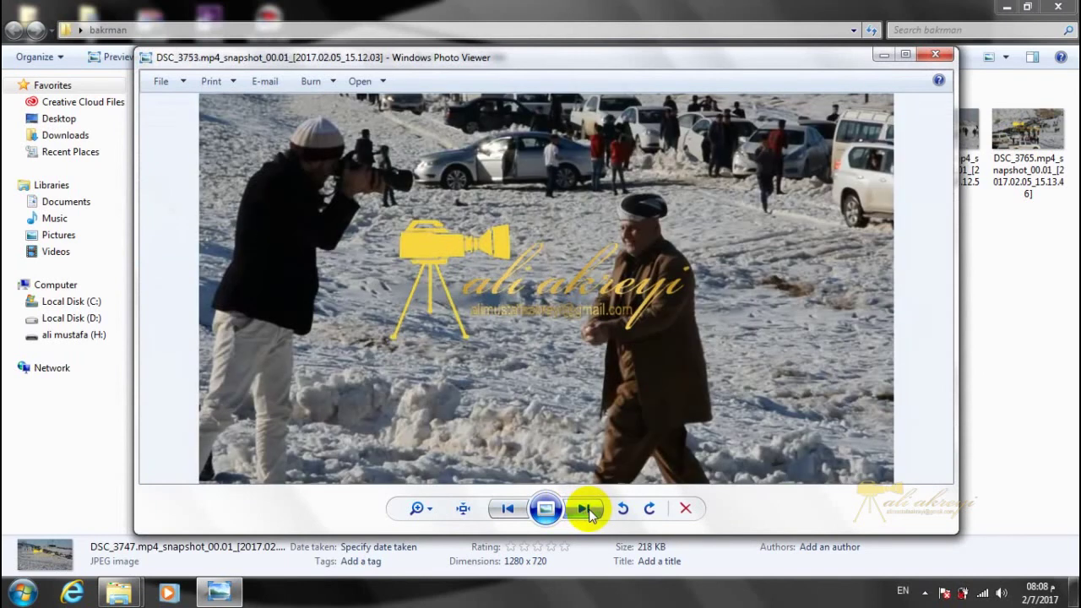
left_click(587, 509)
left_click(587, 509)
left_click(587, 510)
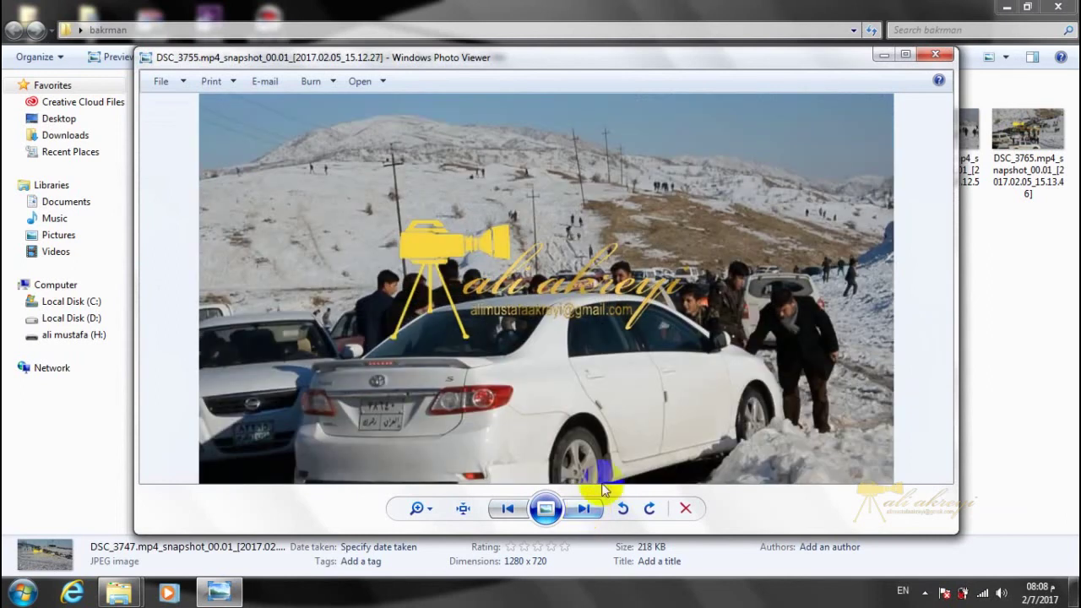
left_click(938, 55)
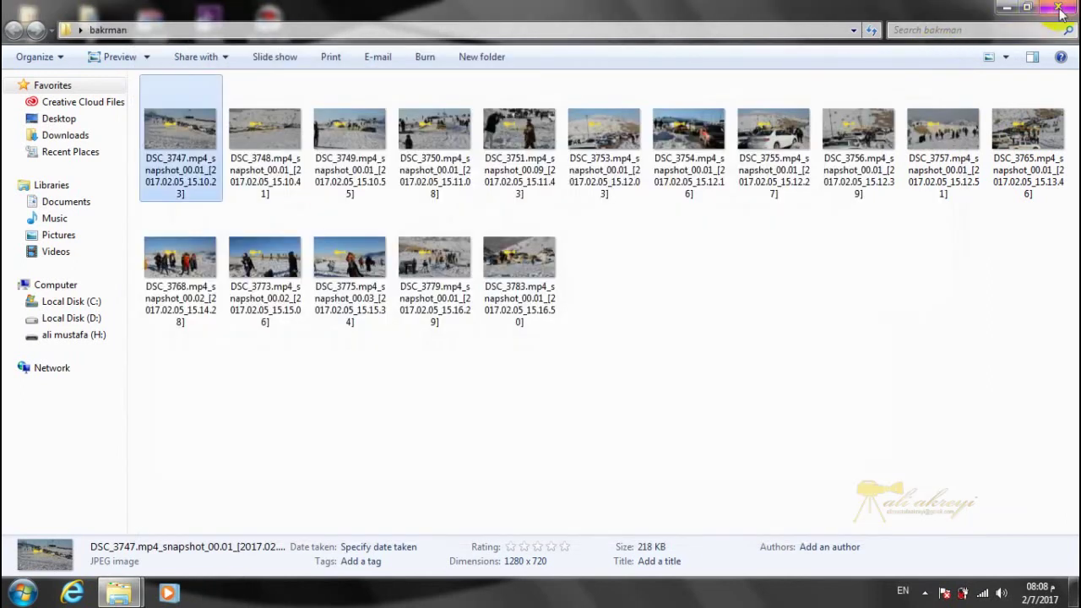
left_click(1058, 6)
Step: Move the Visual Watermark shortcut one grid position to the left on the desktop
left_click(562, 175)
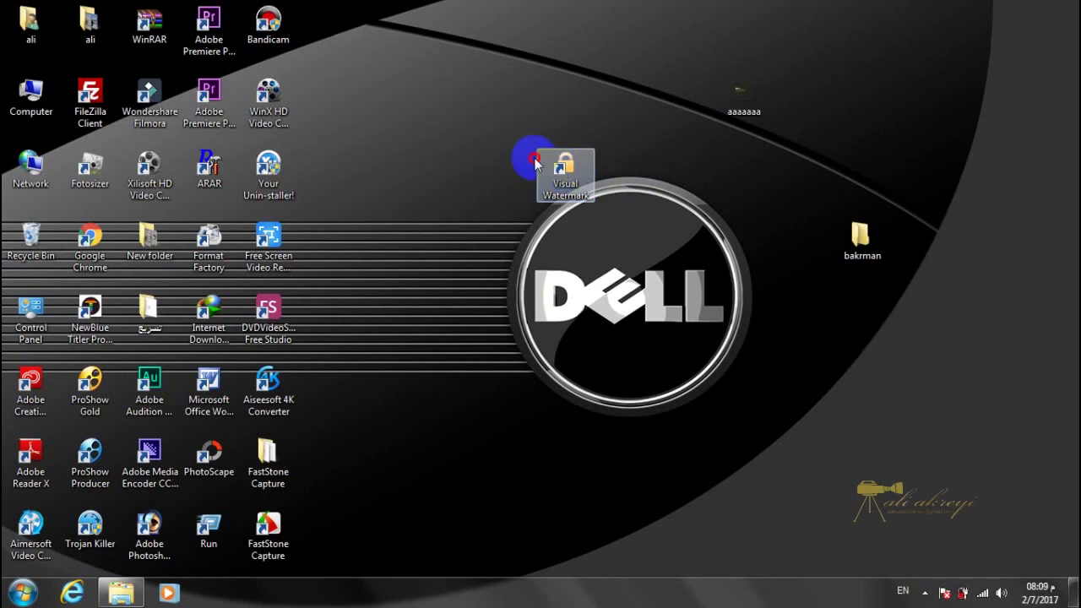
left_click_drag(534, 162, 532, 165)
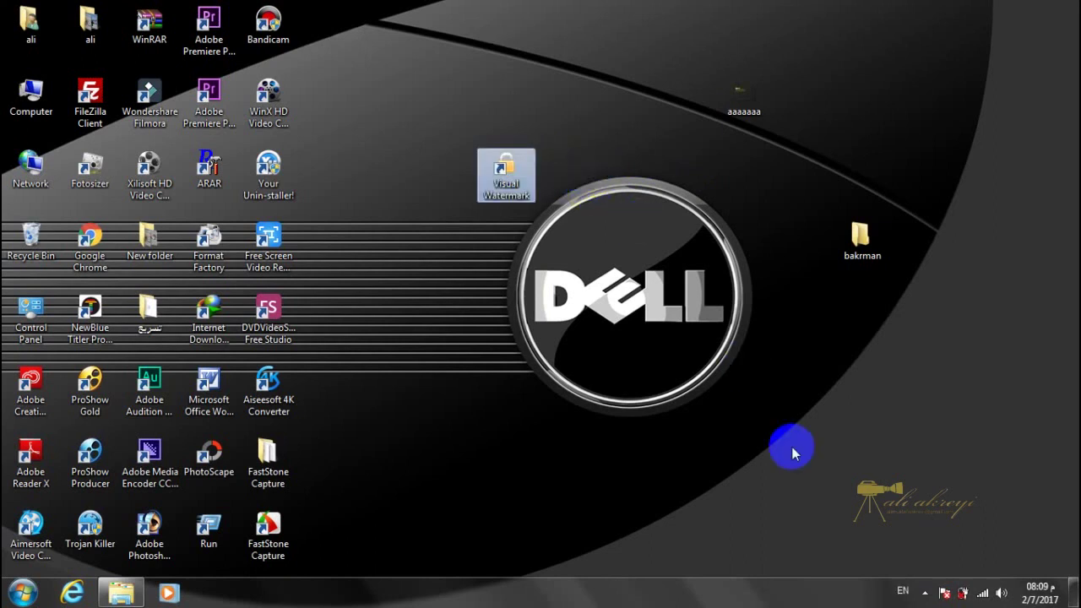
left_click(925, 592)
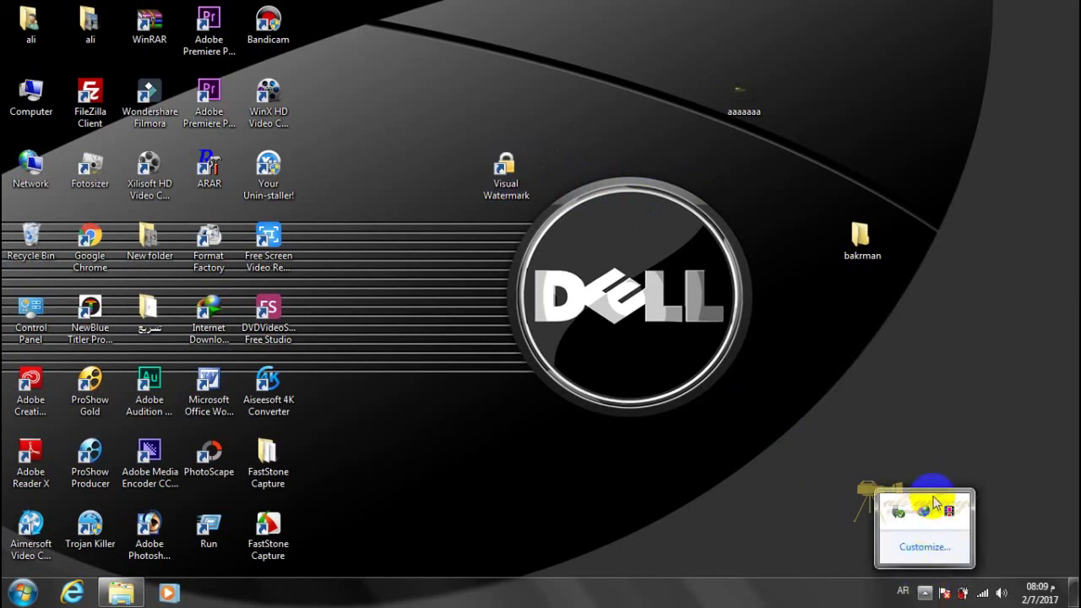